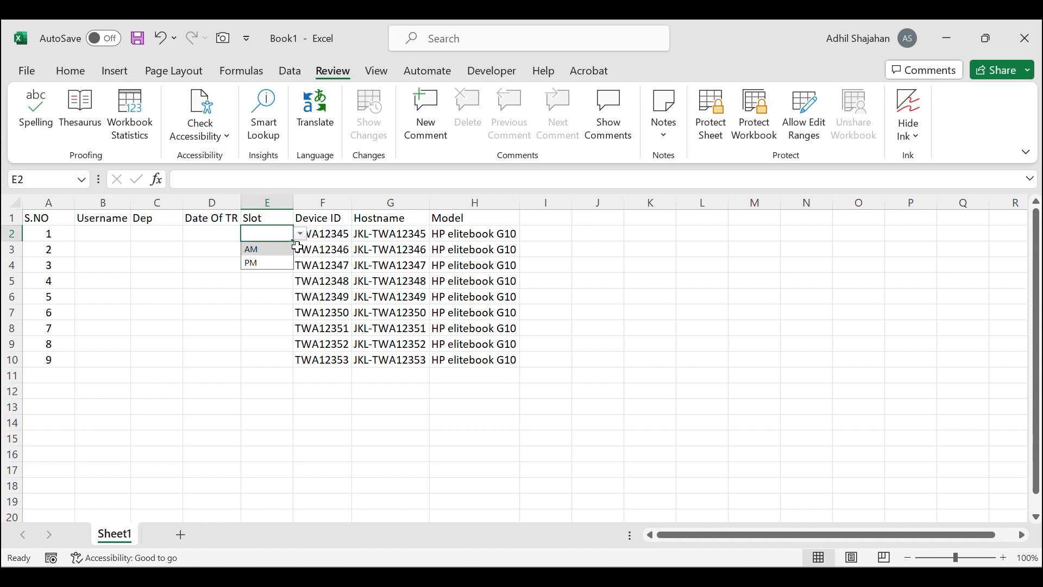
Step: Check that D4's date list offers 20/10/2023, 21/10/2023 and 22/10/2023
click(296, 382)
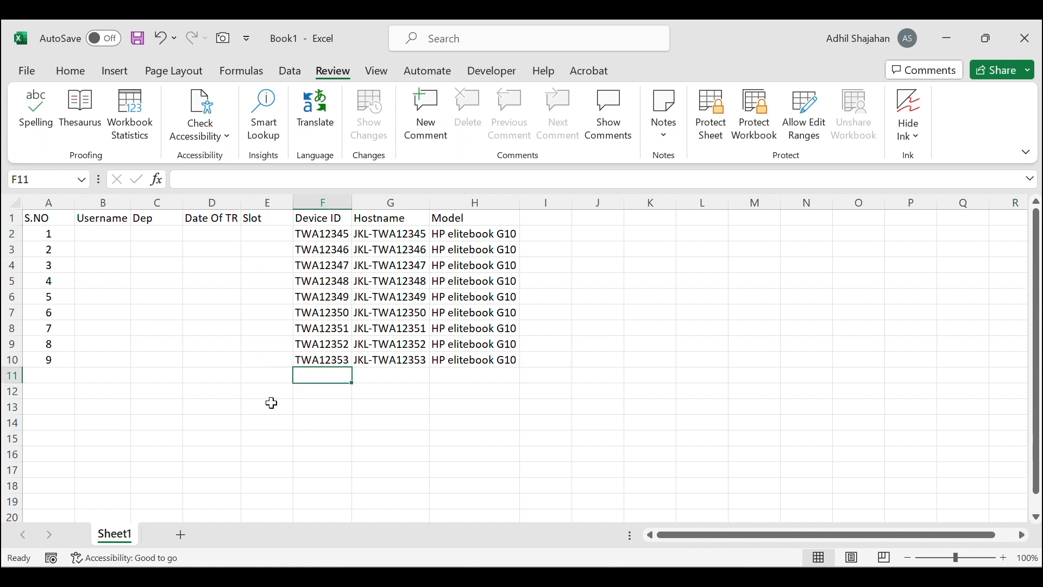
click(208, 270)
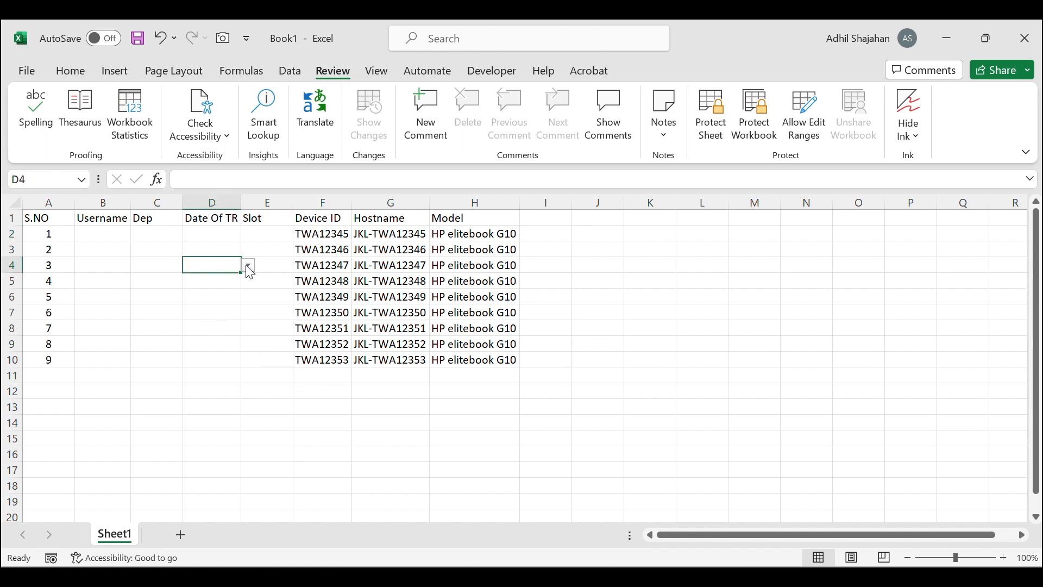
click(248, 266)
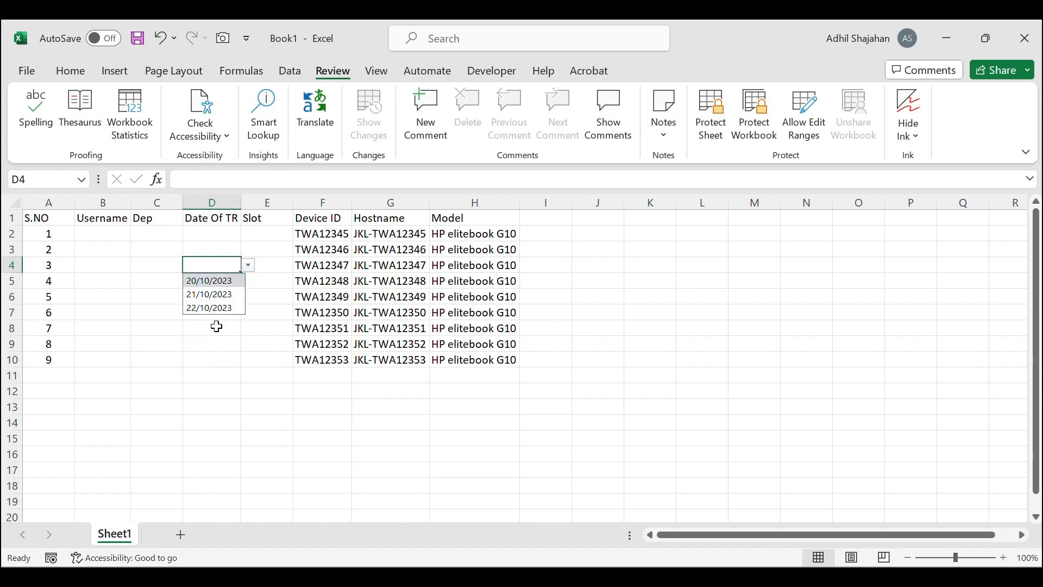
click(272, 238)
Step: Check D2's date list as well, then select the Username and Dep columns B:C
click(217, 228)
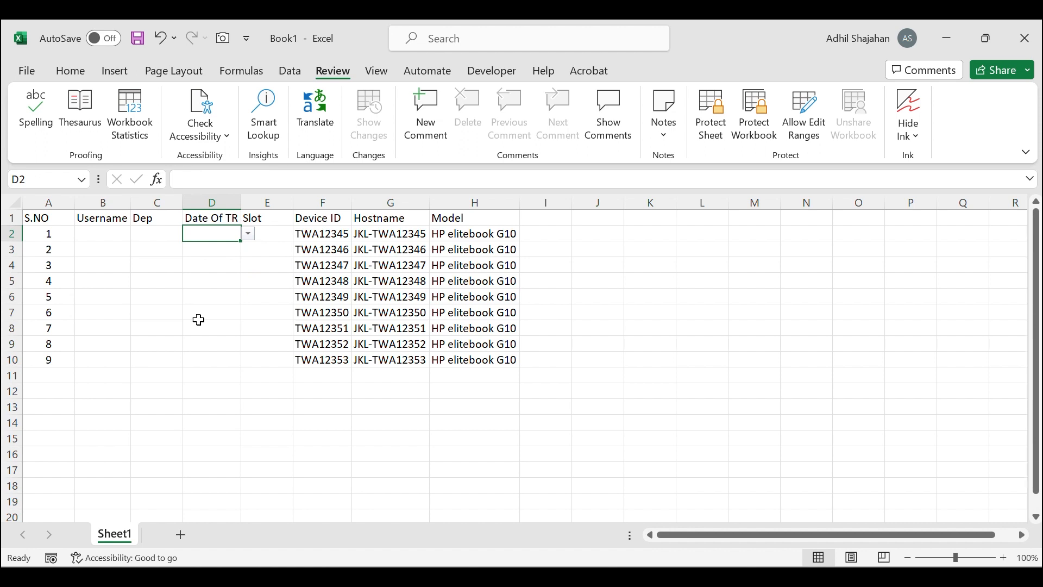
click(248, 234)
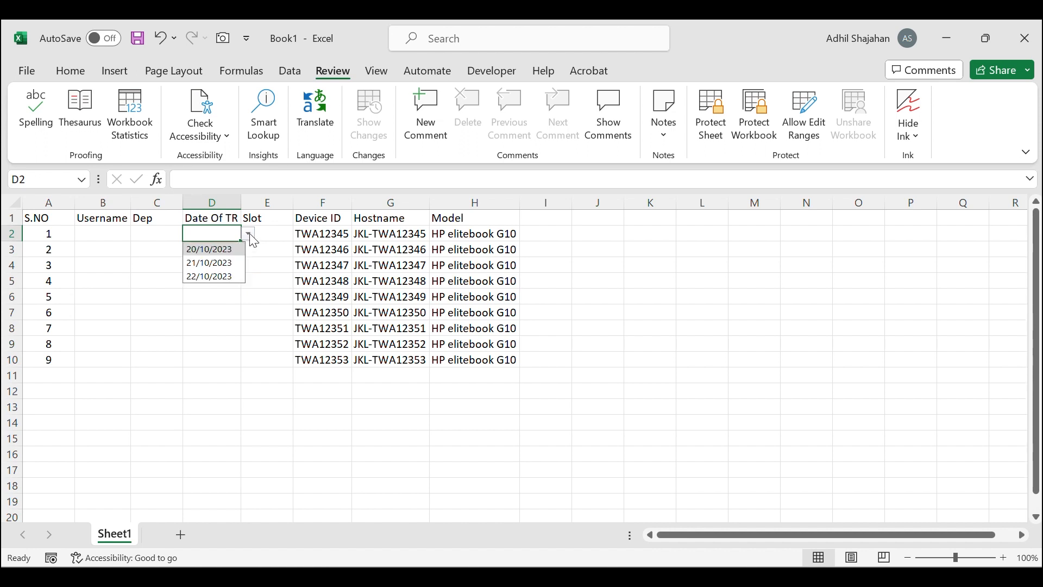
click(224, 357)
drag(102, 199, 153, 196)
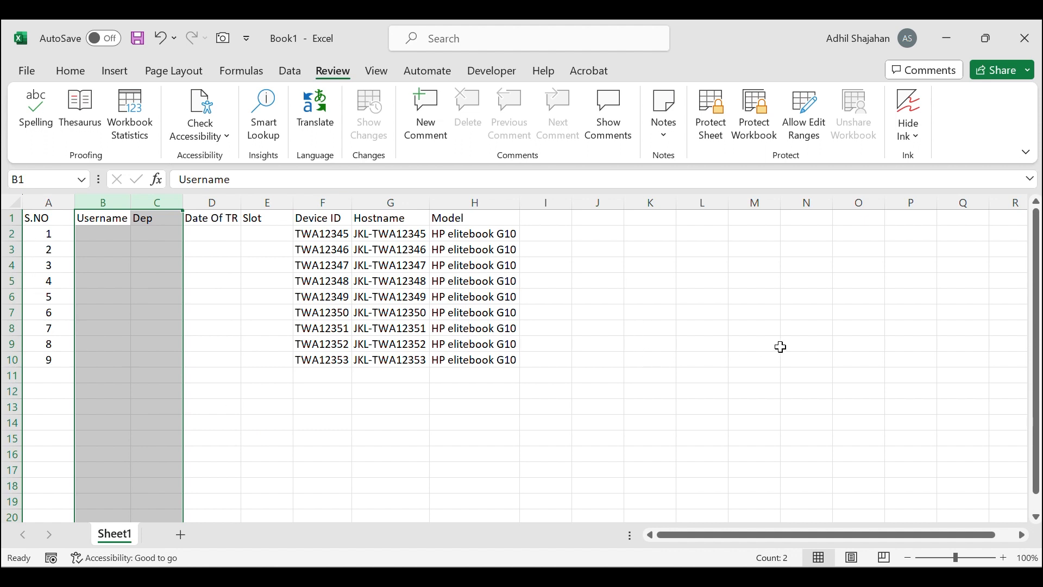
Step: Protect Sheet1 with a password and confirm it
click(668, 344)
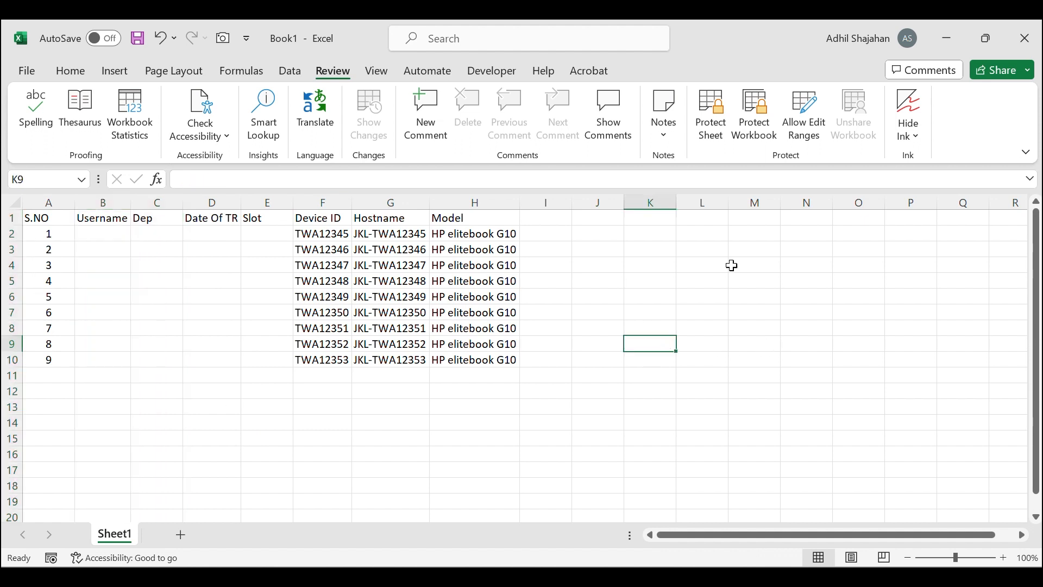
click(712, 112)
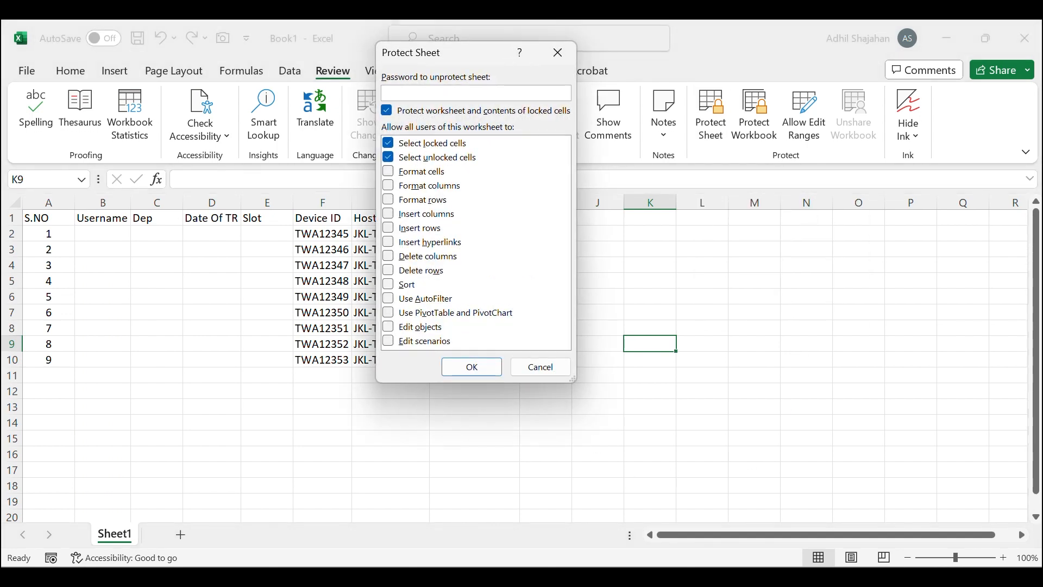
key(Return)
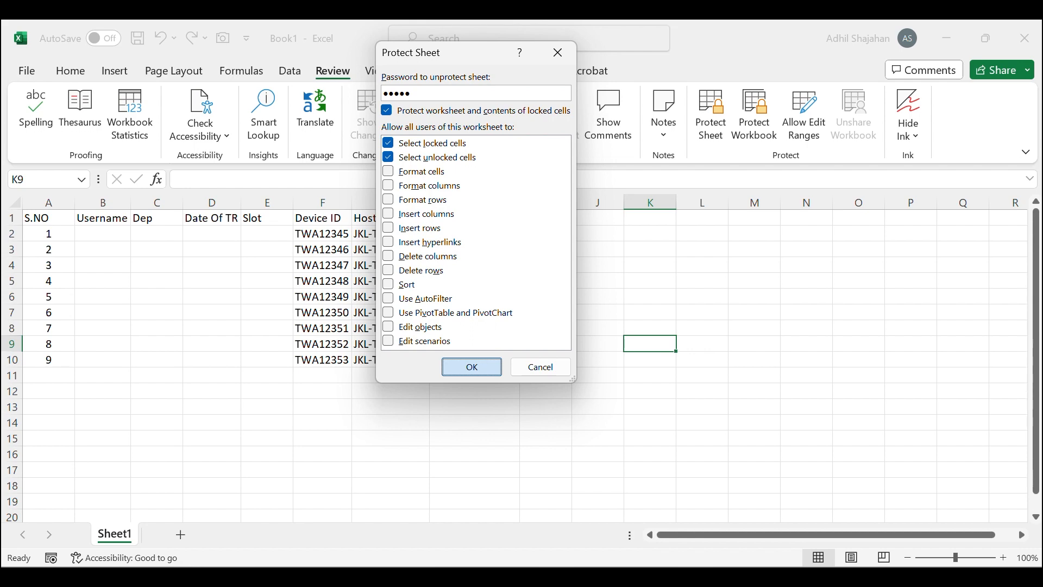
text(•••)
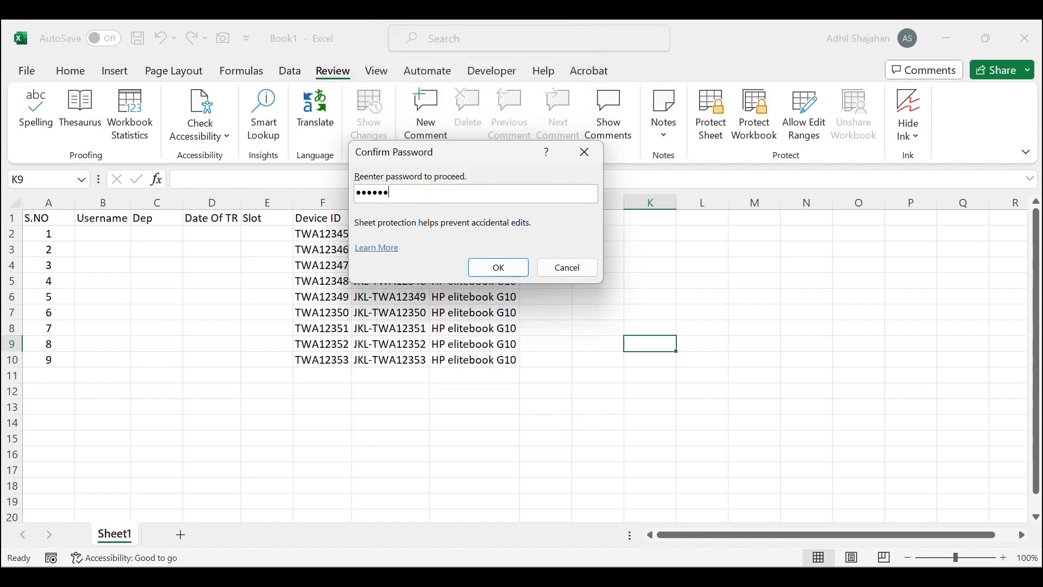
text(••)
key(Return)
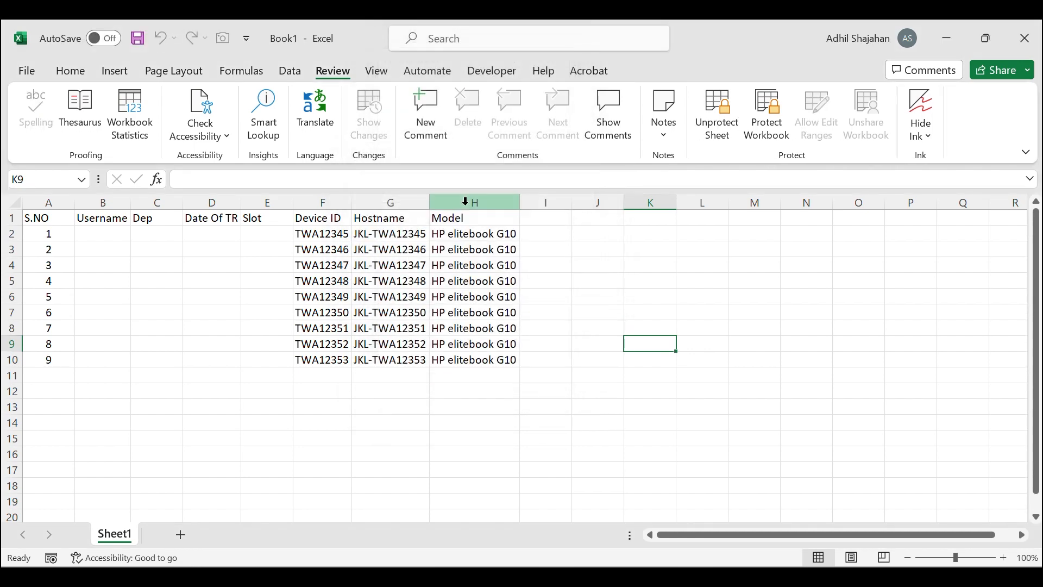
Step: Try clearing the Dep cells C3:C4 and dismiss the protection warning
click(188, 341)
click(157, 278)
drag(156, 266, 156, 253)
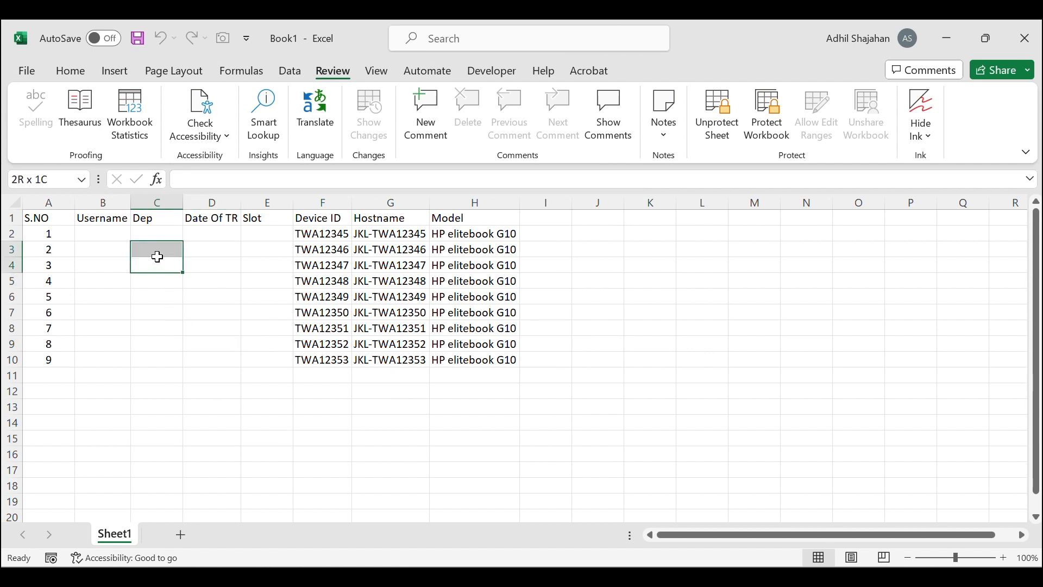
key(Delete)
click(529, 346)
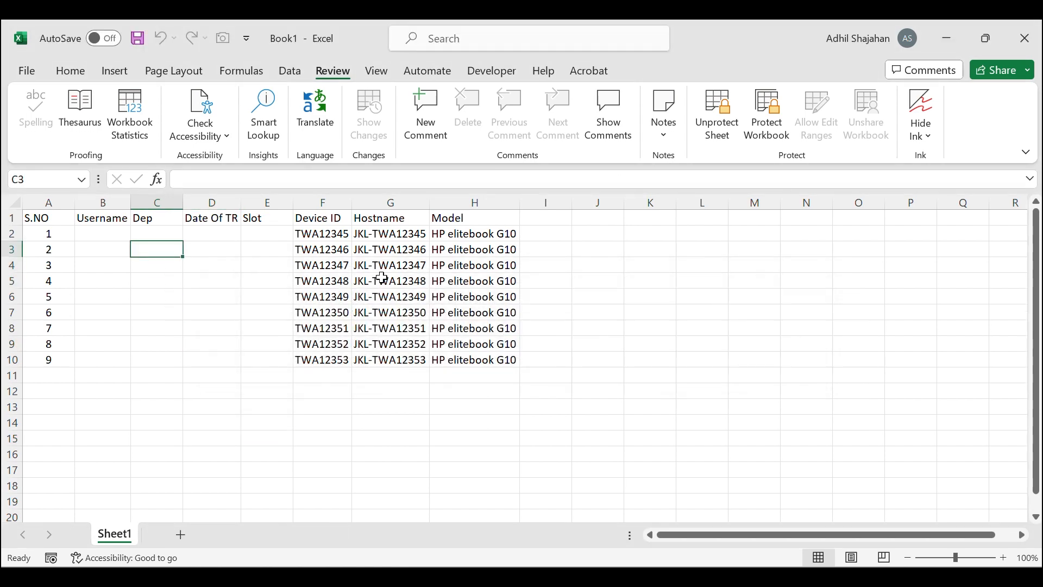
Step: Try editing the G4 hostname, C4 and H16, dismissing the protection warning
double_click(390, 265)
click(650, 312)
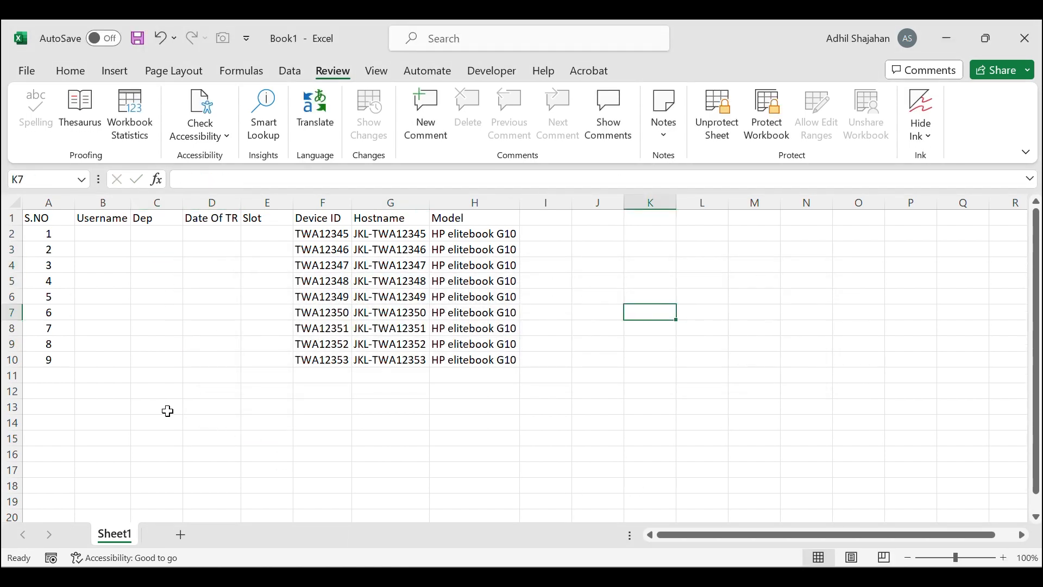
click(148, 268)
key(Delete)
click(524, 347)
click(439, 457)
double_click(452, 452)
click(351, 466)
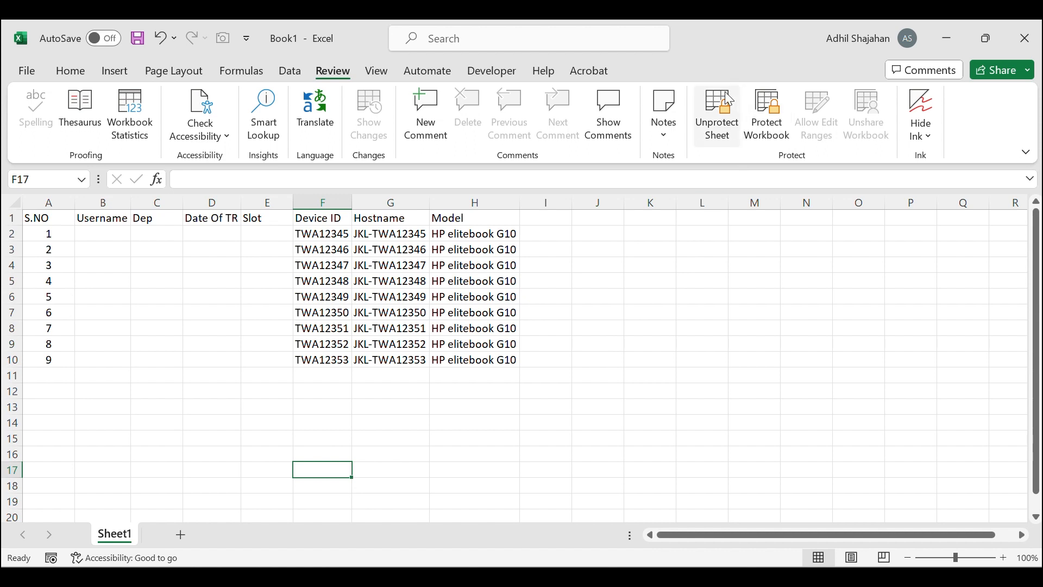
Step: Unprotect Sheet1 with its password and bring up the Allow Edit Ranges list
click(718, 114)
text(1)
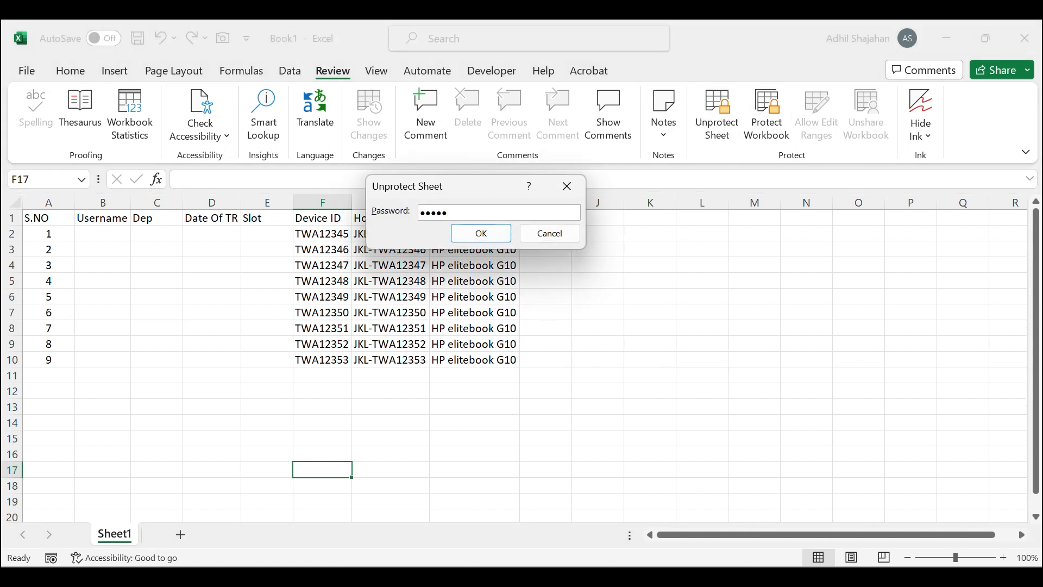
key(Return)
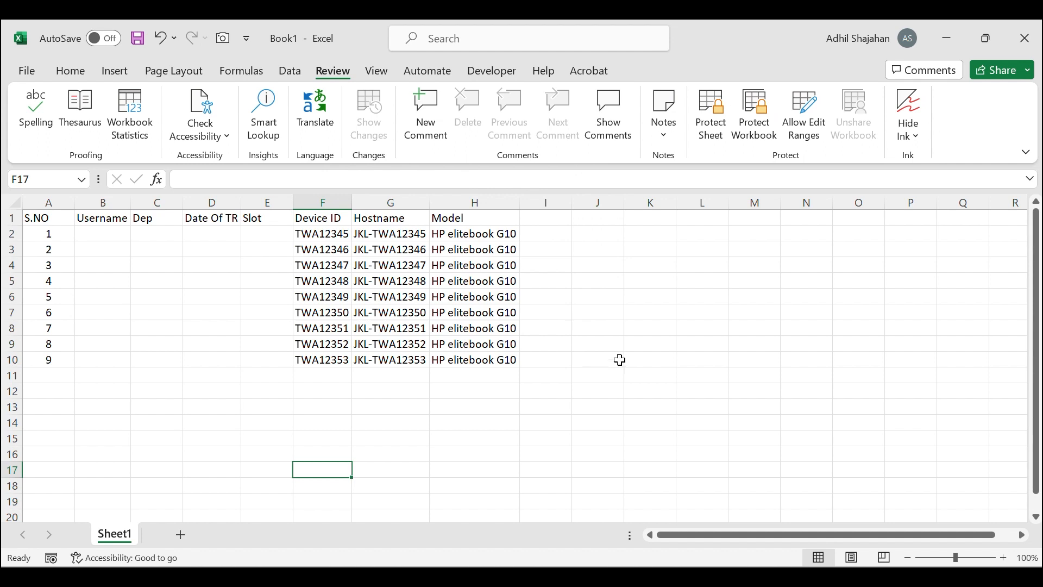
click(804, 117)
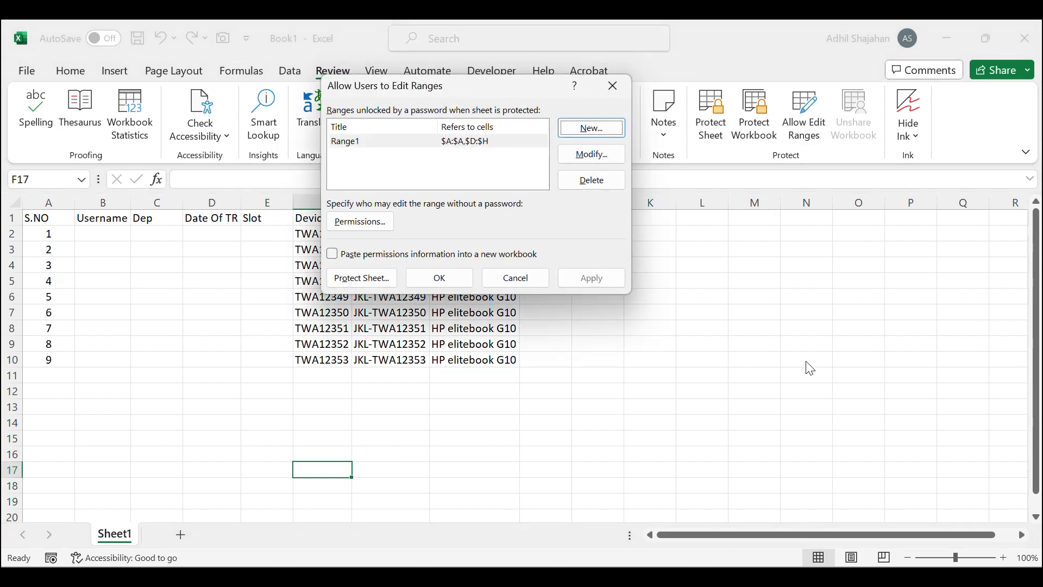
Step: Delete the old Range1 and create a new editable range covering $B:$C
click(485, 142)
click(591, 181)
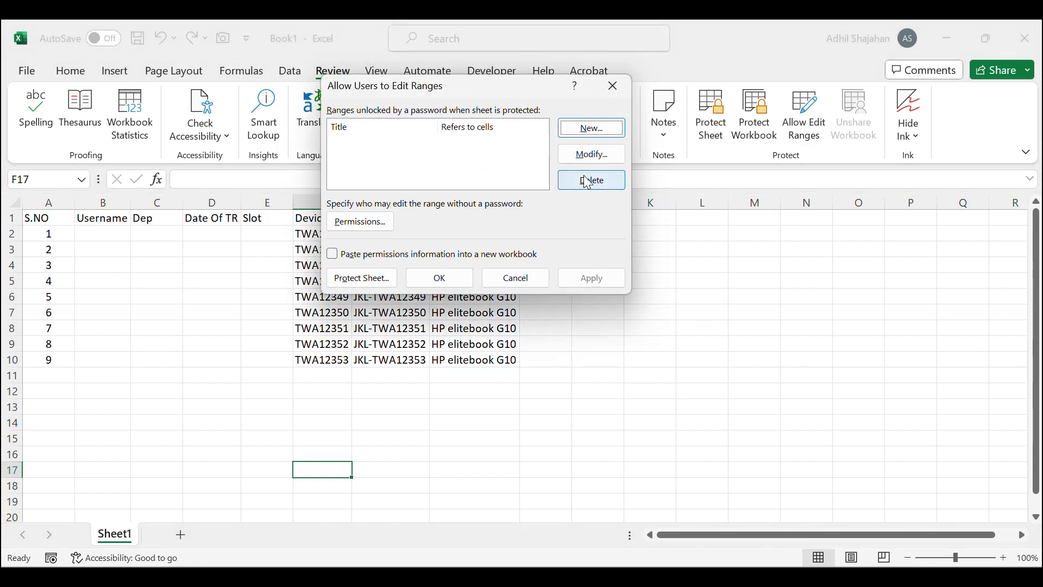
click(591, 127)
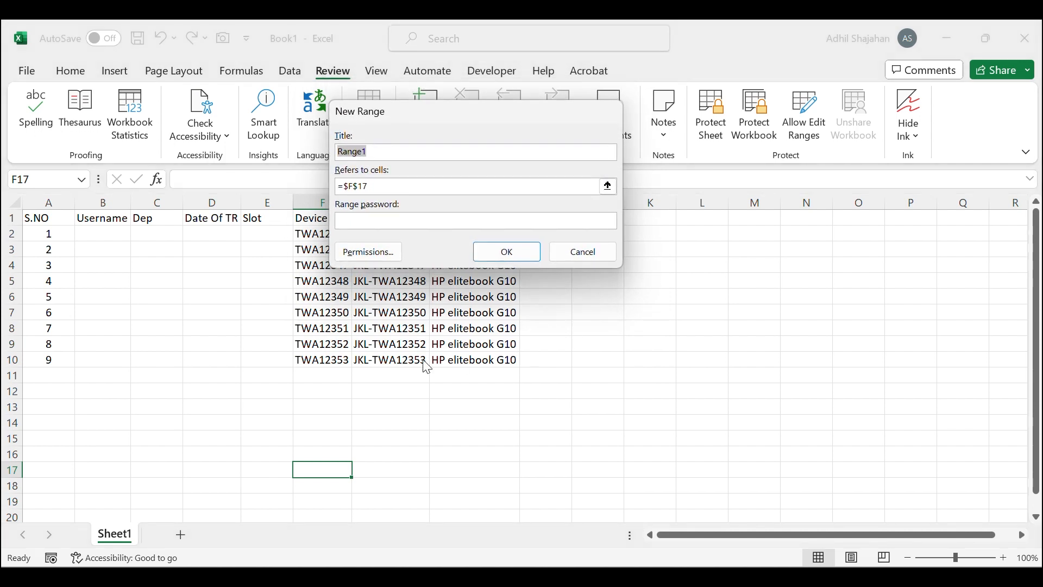
click(403, 187)
drag(103, 202, 157, 202)
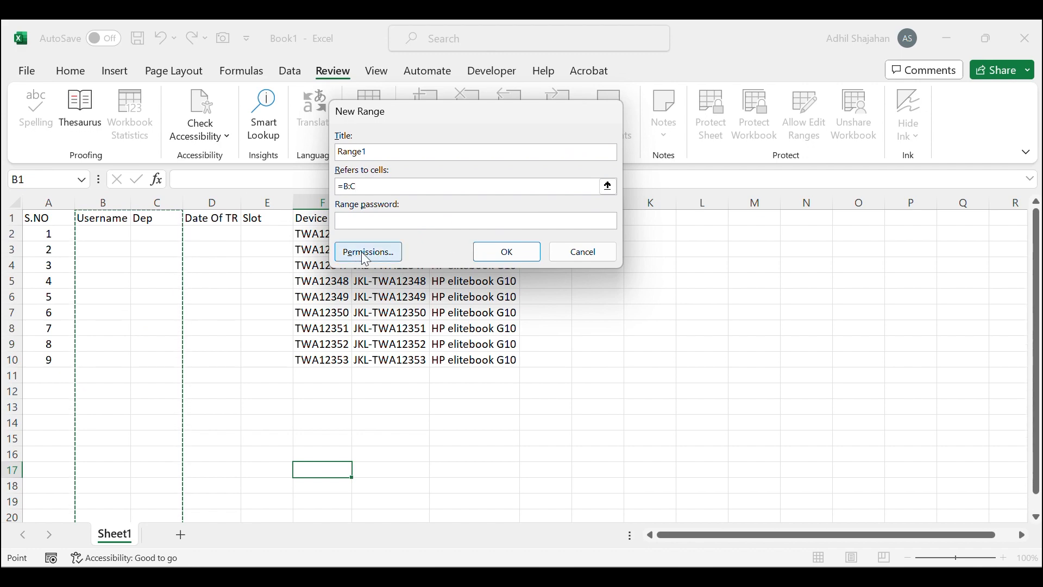
click(507, 260)
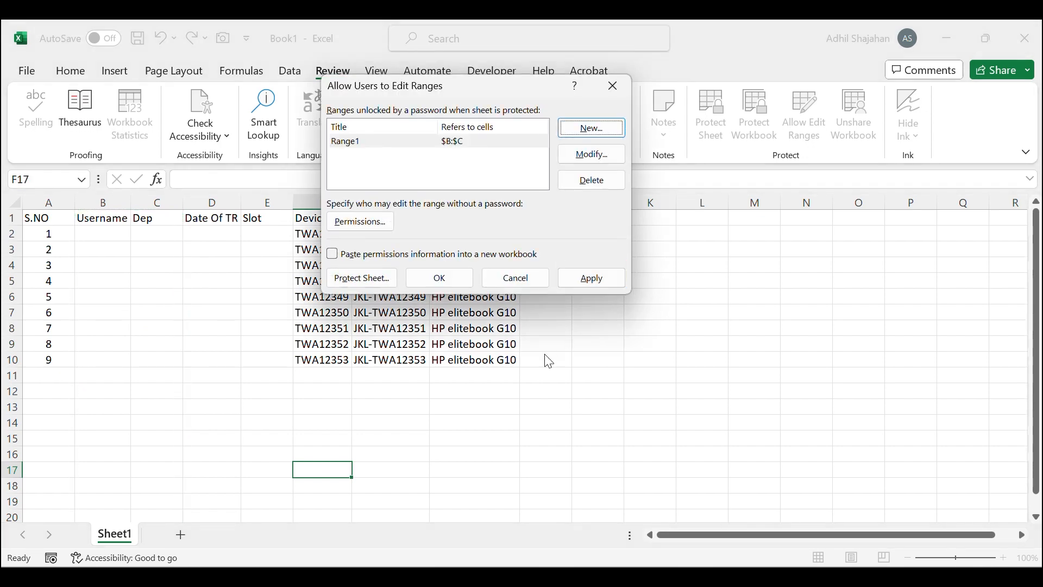
click(367, 281)
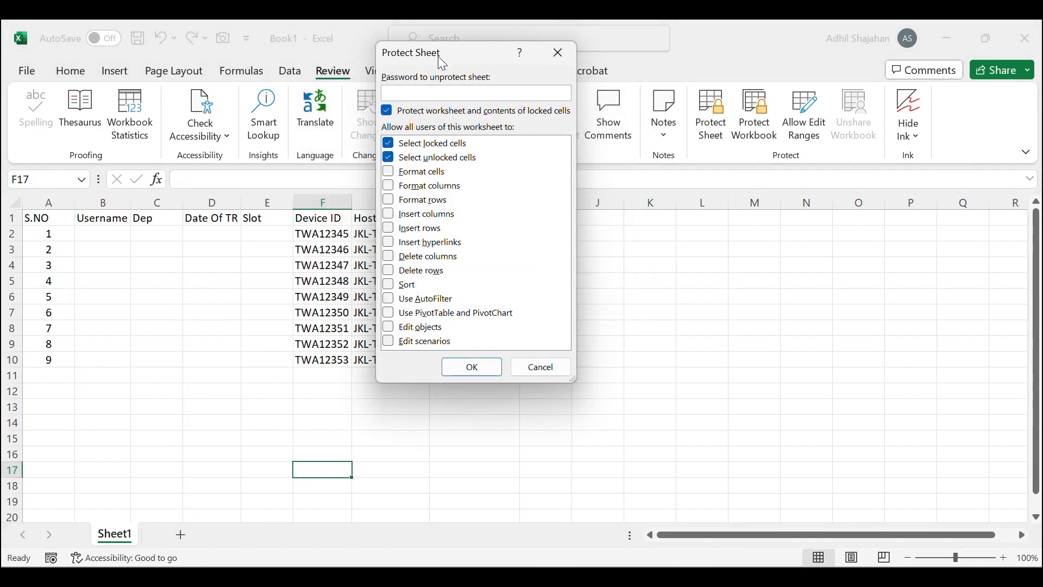
Step: Protect the sheet with a confirmed password, then test that A2's serial number is locked
text(••)
click(471, 366)
text(•••)
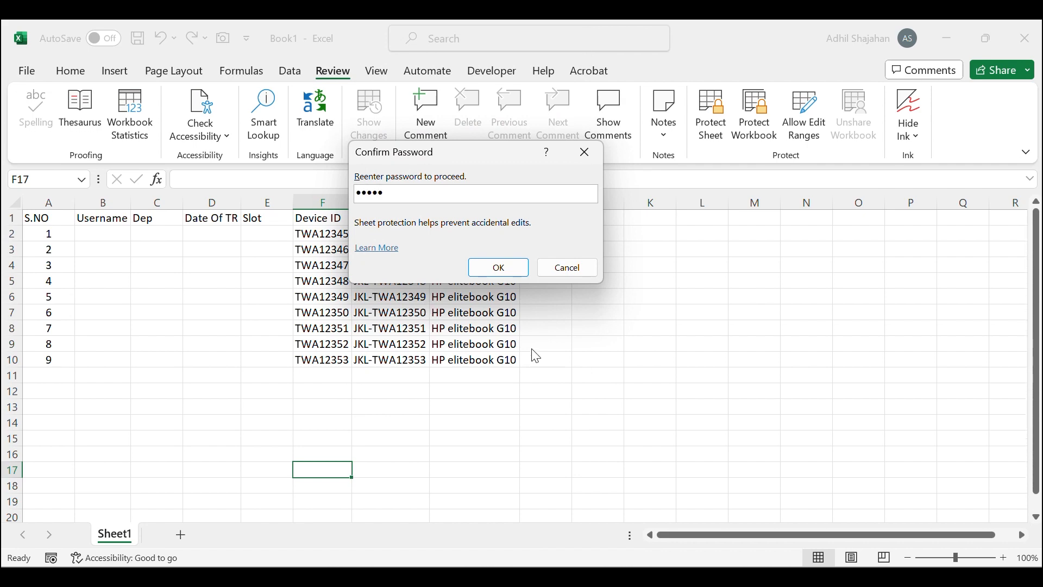
click(499, 267)
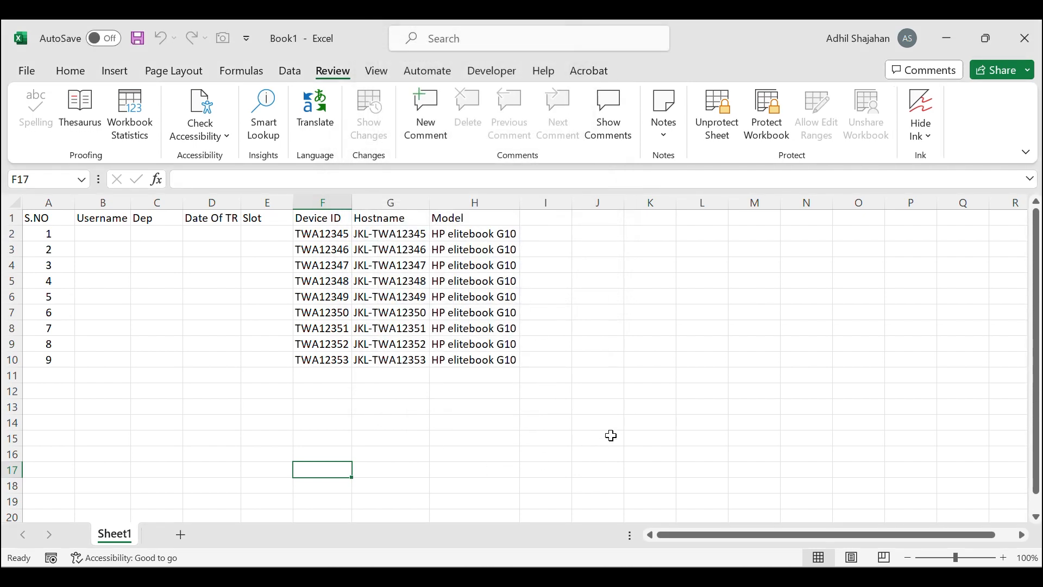
click(596, 442)
double_click(68, 233)
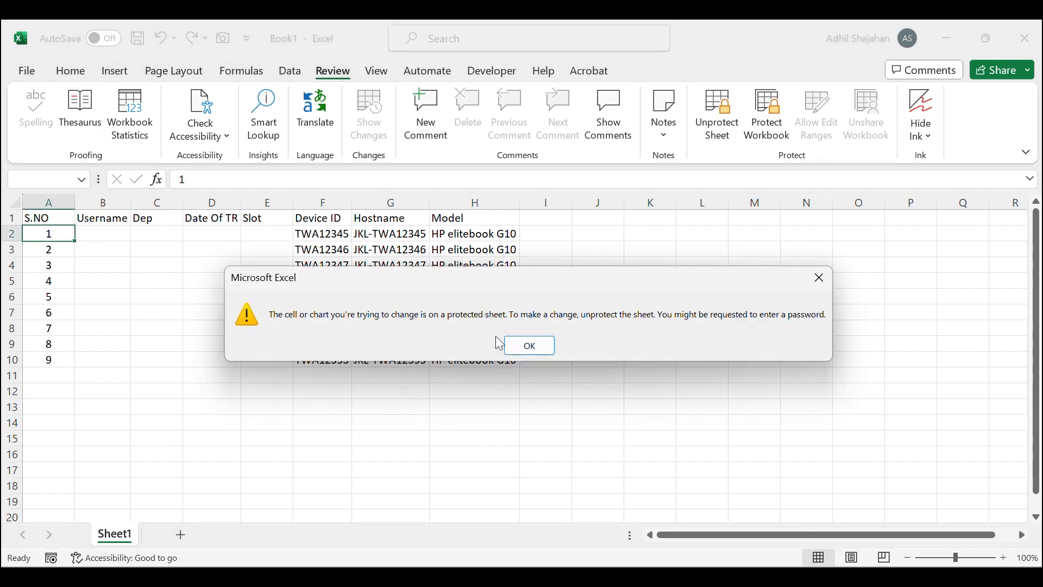
Step: Enter User1 in B2 and Sales in C2
click(528, 346)
click(103, 233)
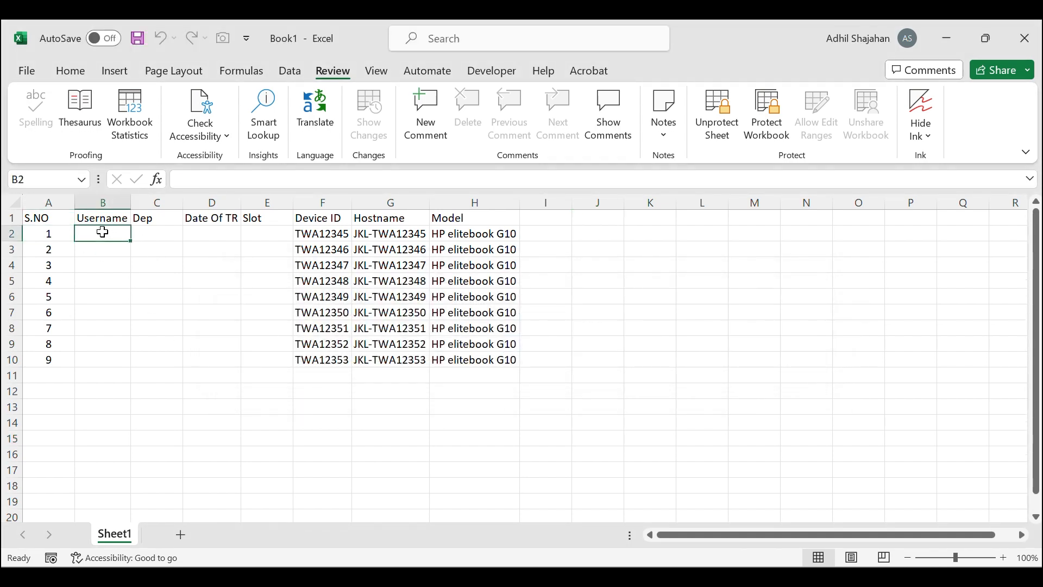
text(A)
key(BackSpace)
text(User1)
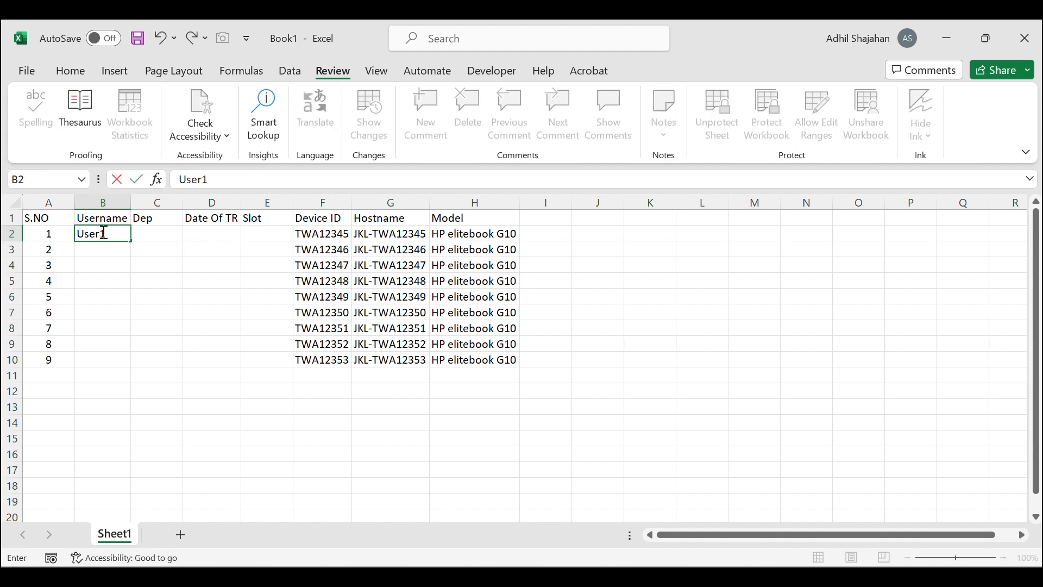
key(Tab)
text(Sales)
key(Tab)
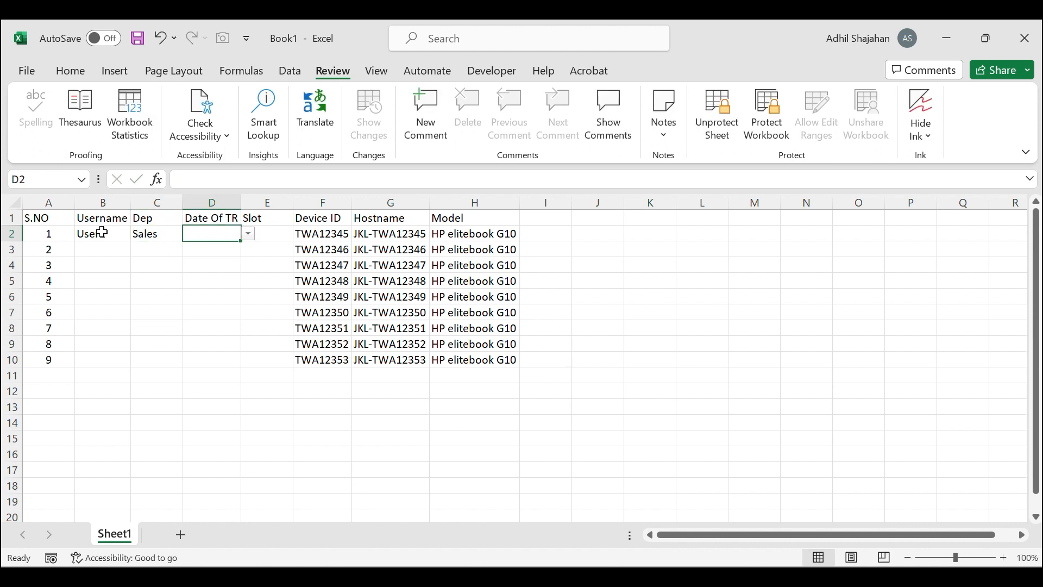
Step: Attempt to pick a date for D2 and dismiss the protection warning
click(249, 233)
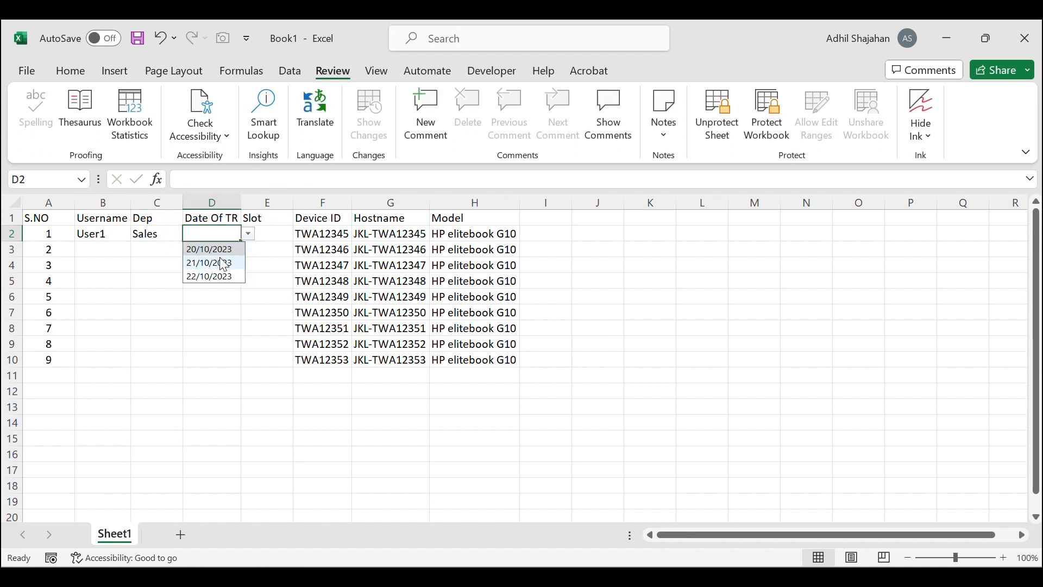
click(217, 248)
click(508, 349)
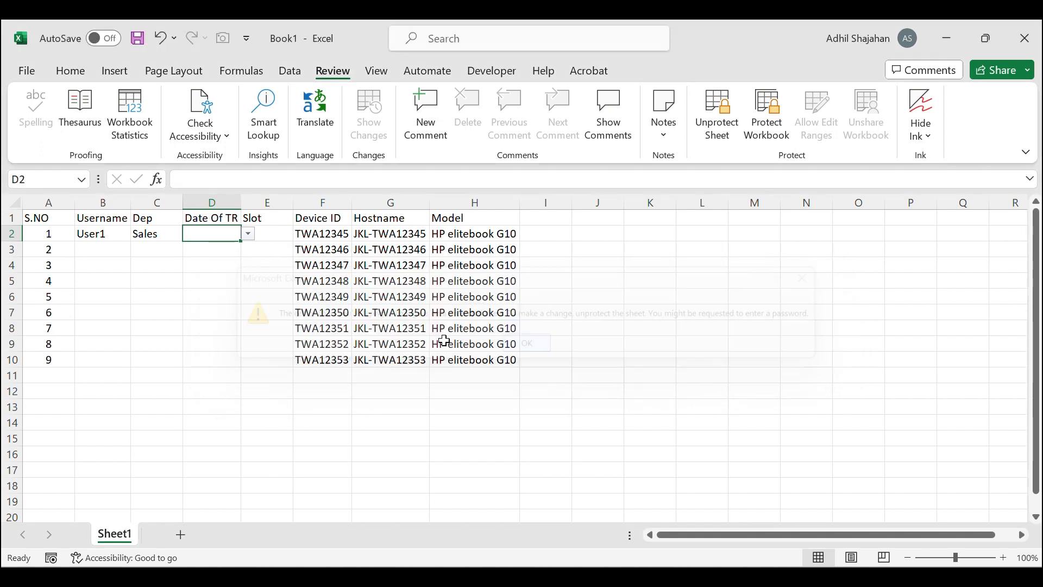
Step: Select columns D:E and unprotect the sheet by entering its password
drag(218, 201, 258, 201)
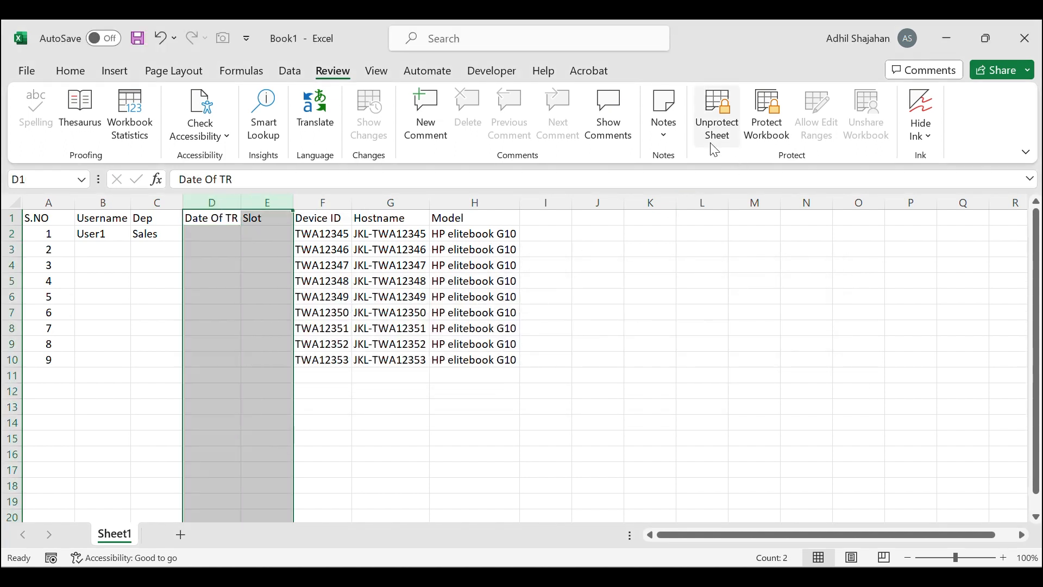
click(734, 126)
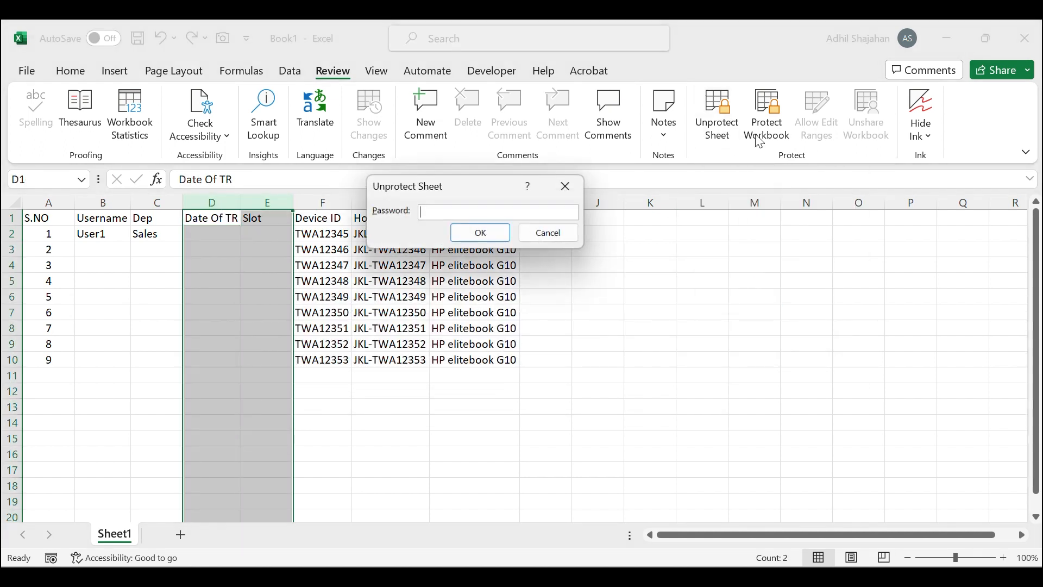
text(•••••)
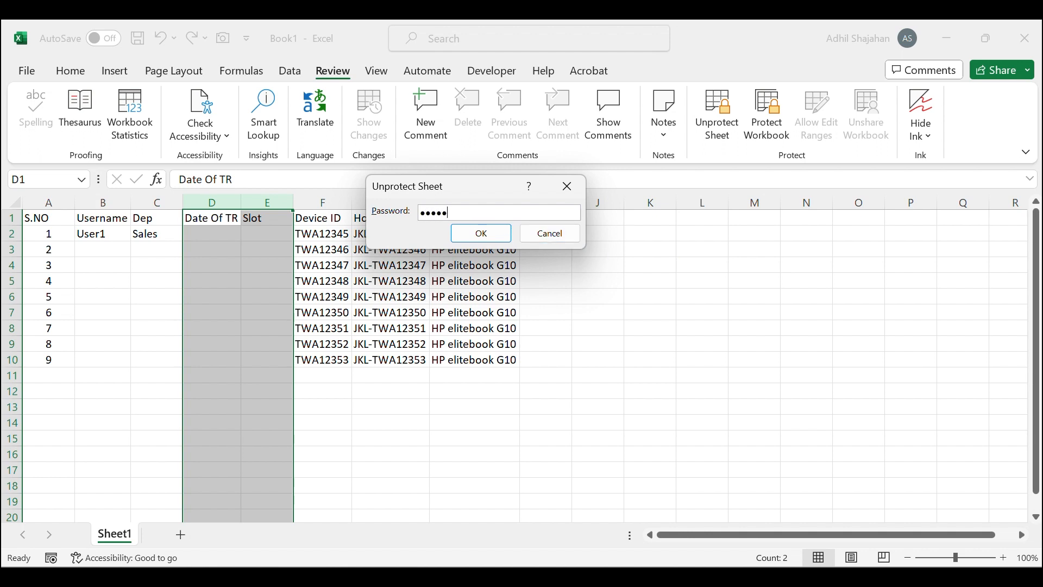
click(481, 234)
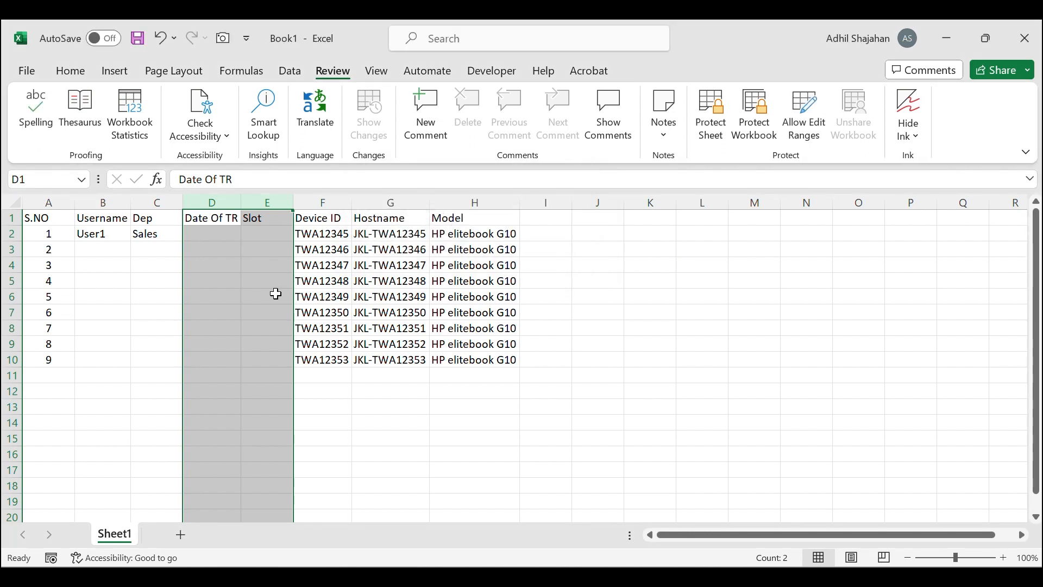
click(277, 295)
Step: Set D2 to 20/10/2023 and E2 to PM from their dropdowns
click(217, 237)
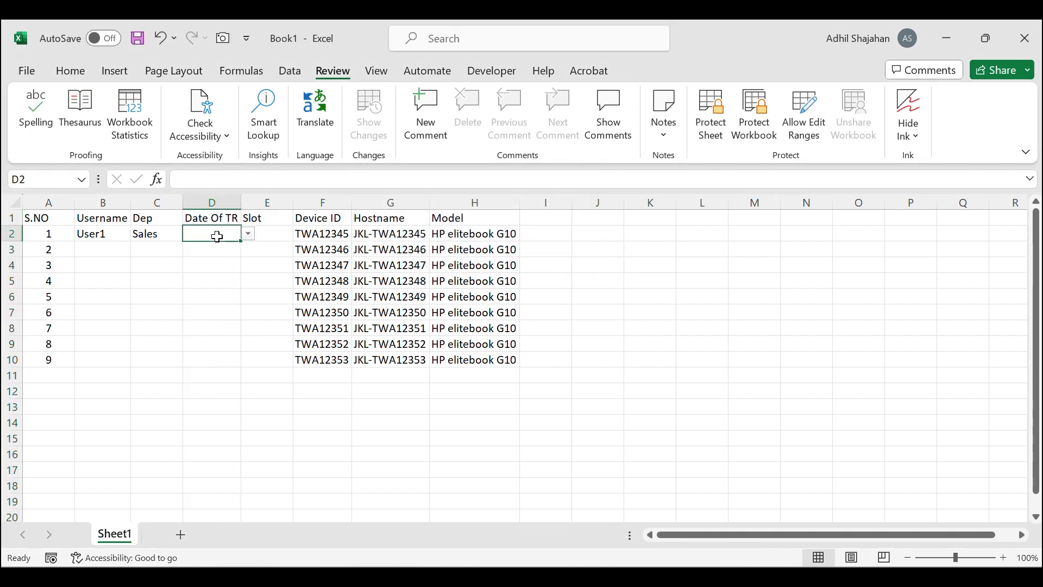
click(247, 234)
click(239, 247)
click(271, 233)
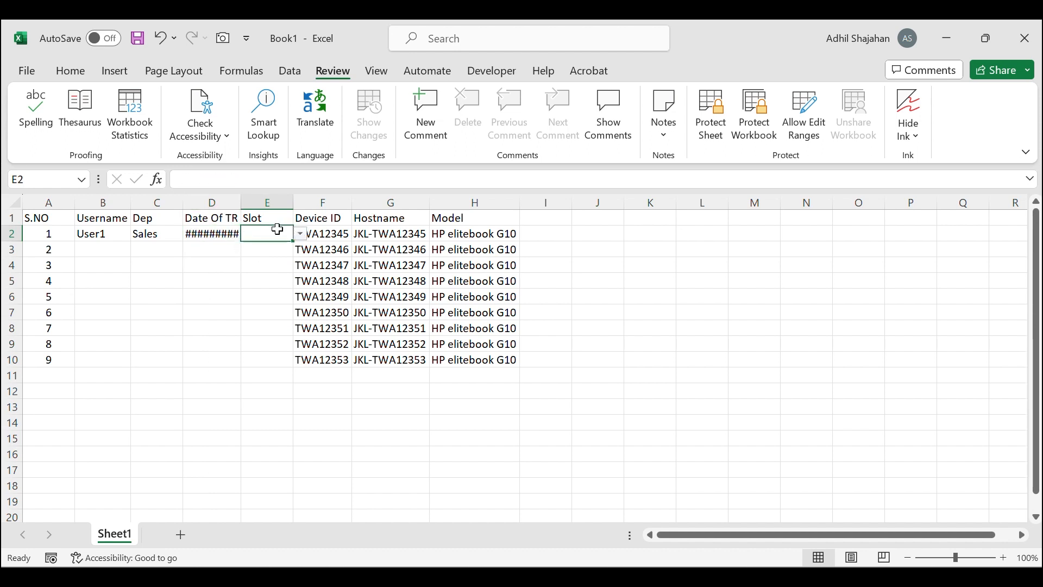
click(301, 234)
click(268, 264)
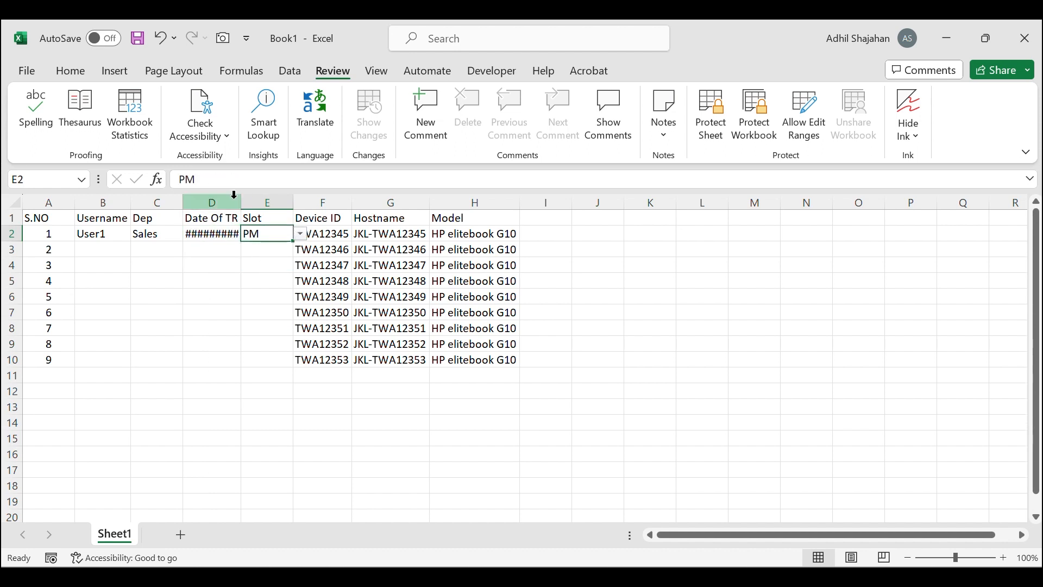
Step: Auto-fit column D and widen column E so the date and slot show
double_click(241, 202)
double_click(298, 203)
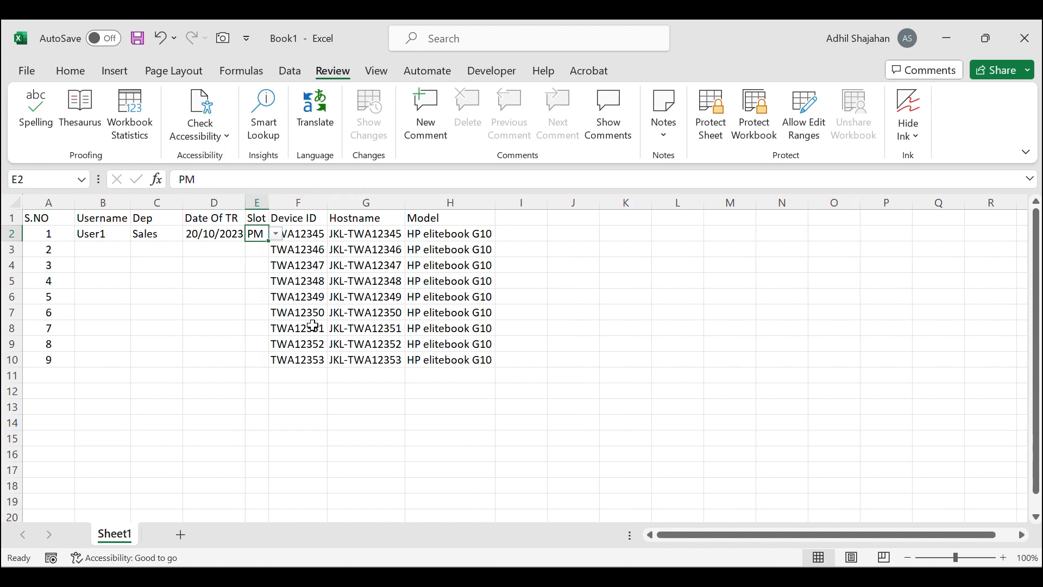
drag(268, 202, 288, 202)
click(466, 421)
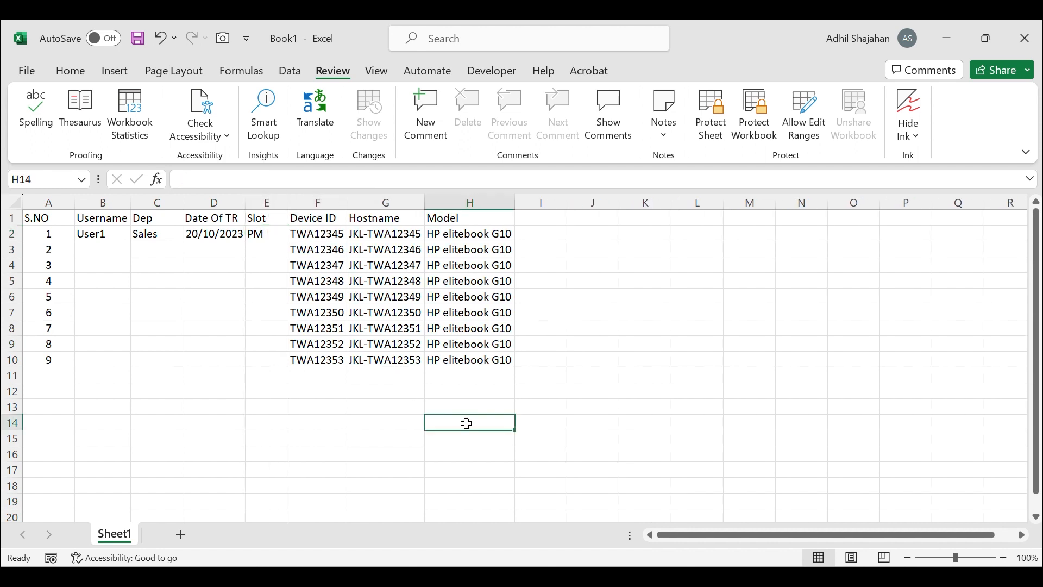
Step: Restore the F2 device ID to TWA12345
click(316, 235)
double_click(336, 231)
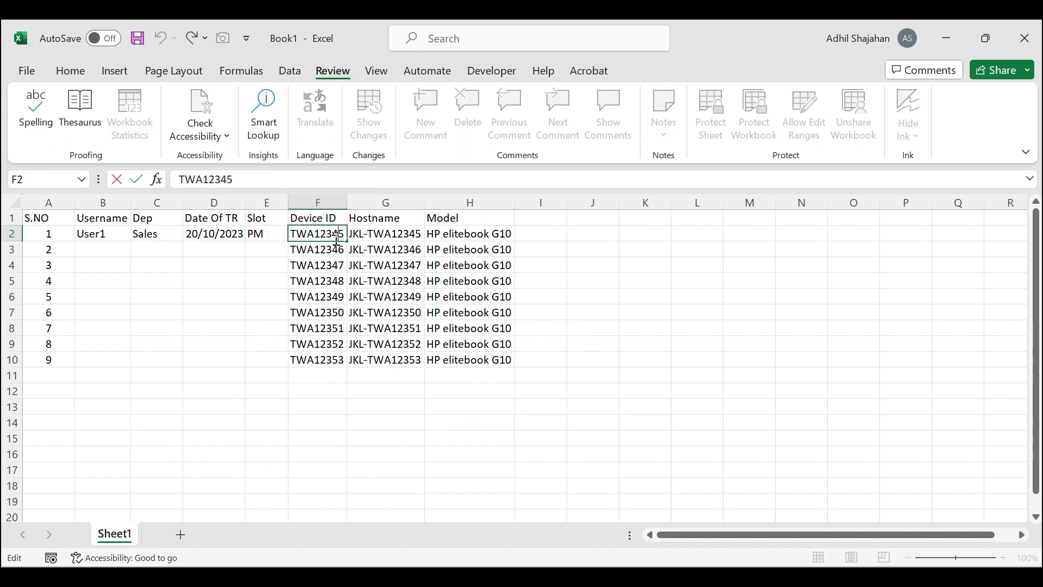
click(311, 184)
key(BackSpace)
text(5)
key(Return)
click(489, 453)
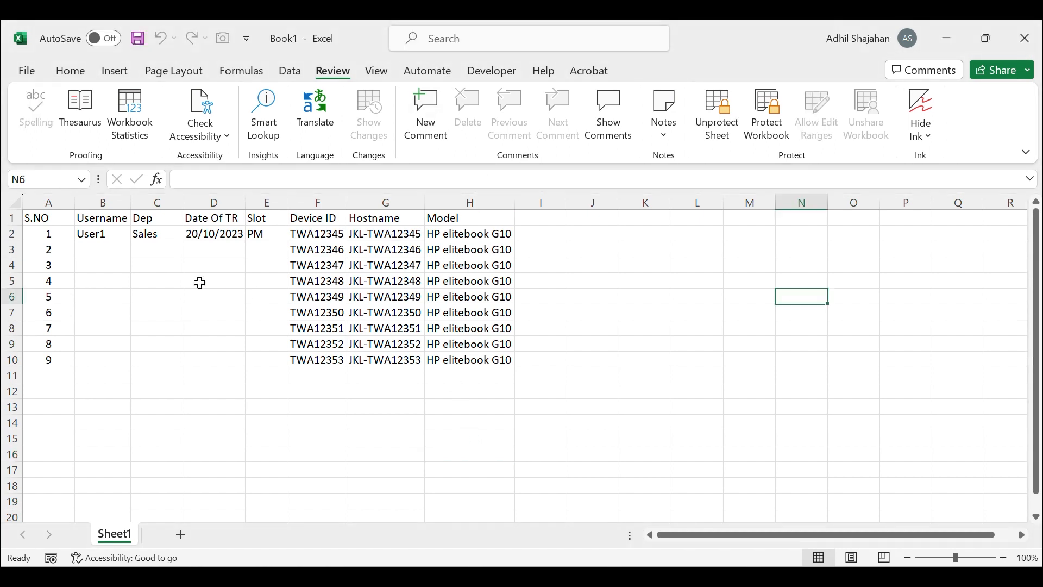
Step: Check that the Username and Dep cells B2 and C2 are still editable
click(98, 231)
double_click(124, 232)
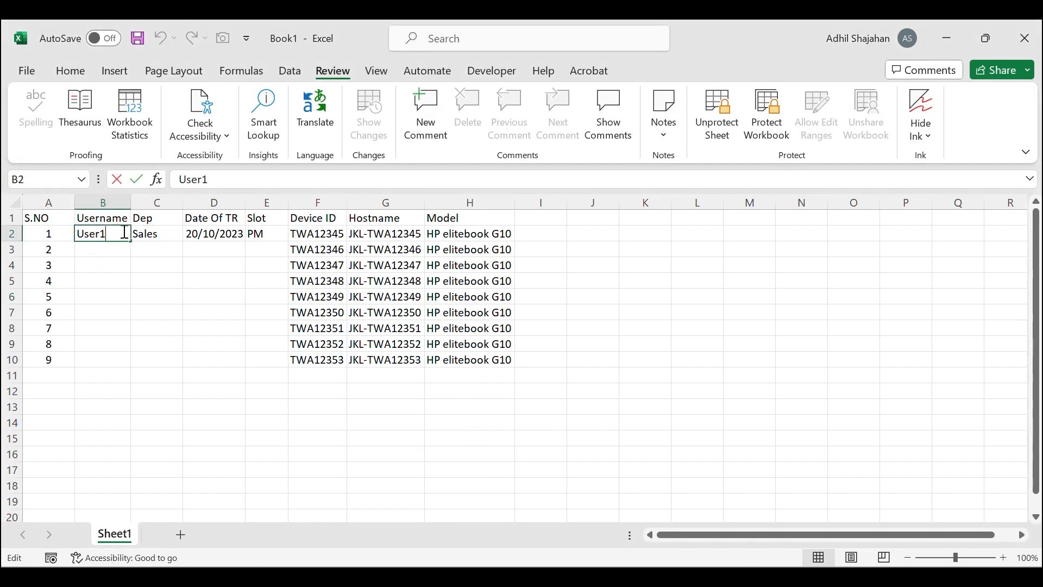
double_click(162, 234)
click(175, 307)
Step: Set D3 to 21/10/2023 and E4 to PM from their dropdowns
click(220, 251)
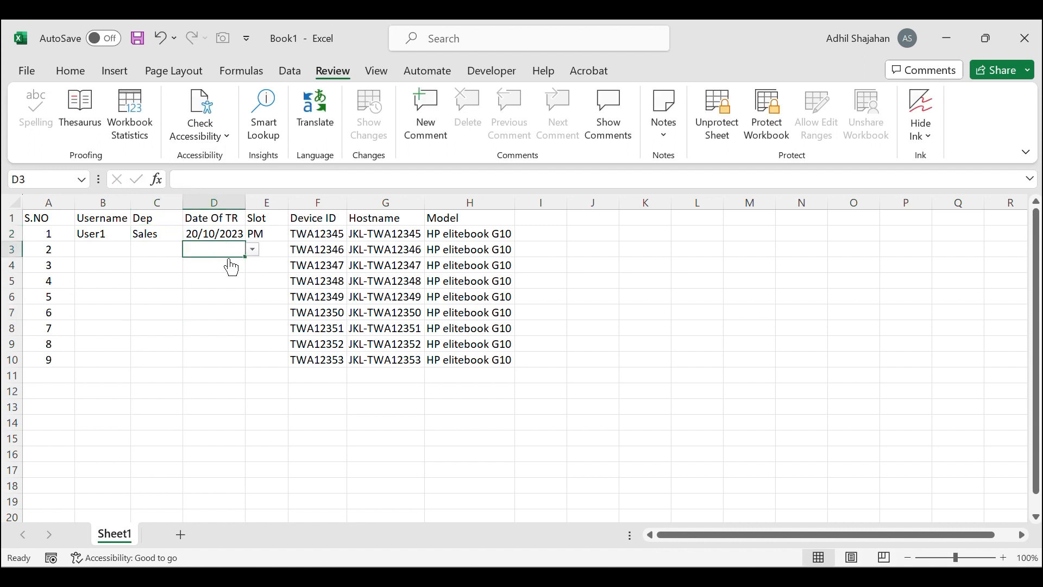
click(254, 250)
click(219, 283)
click(265, 269)
click(284, 265)
click(256, 294)
click(258, 343)
Step: Try editing F4, G3, H3 and A7, dismissing each protected-sheet warning
double_click(322, 266)
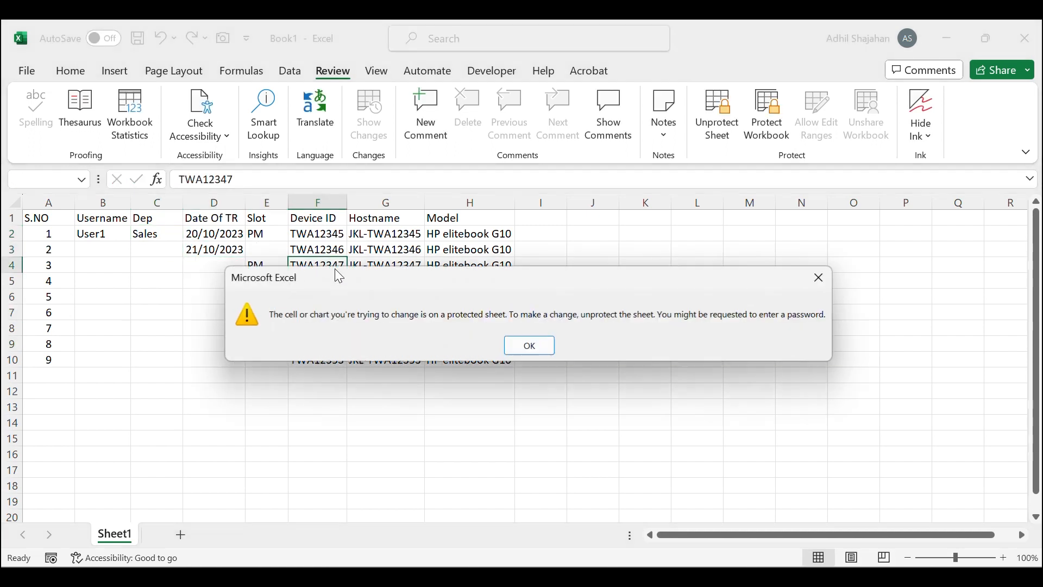
click(513, 343)
click(406, 253)
double_click(406, 253)
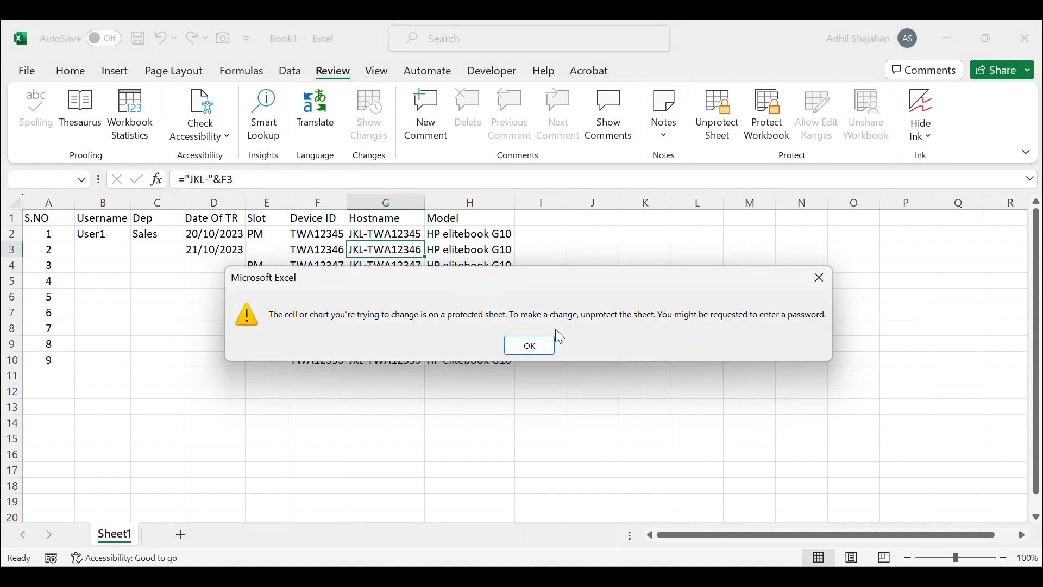
click(535, 346)
double_click(473, 249)
click(533, 345)
double_click(66, 313)
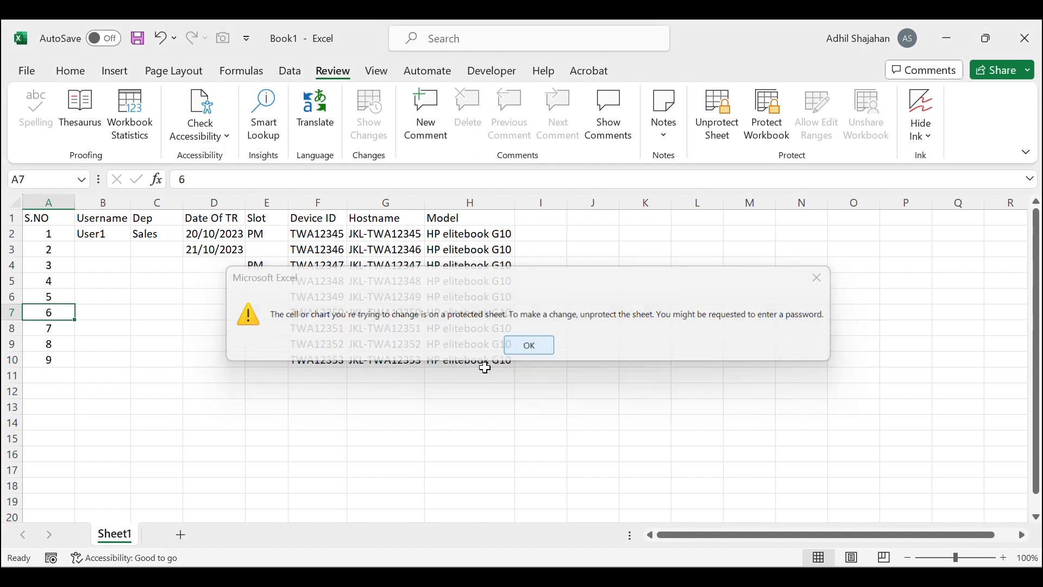
click(514, 346)
click(405, 424)
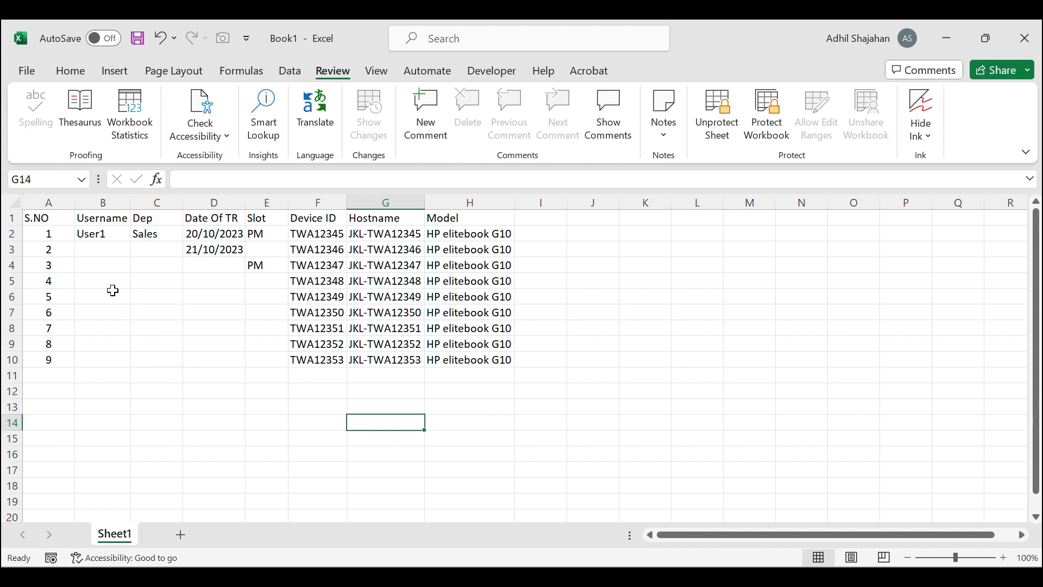
Step: Select row 3's entry cells B3:E3, then the device details F3:H4
click(109, 280)
click(90, 247)
drag(90, 247, 257, 249)
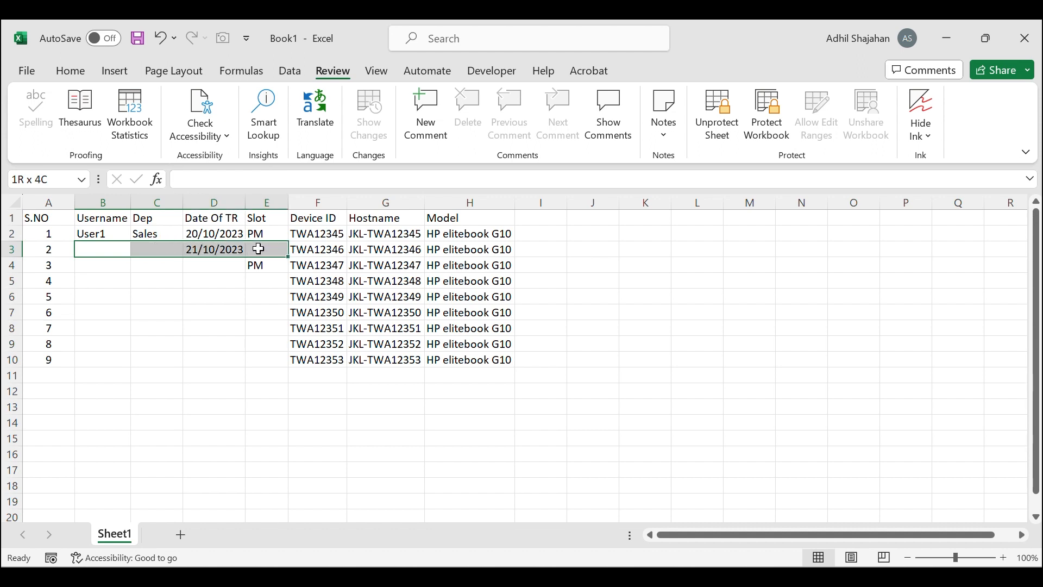
drag(334, 250, 467, 267)
click(477, 450)
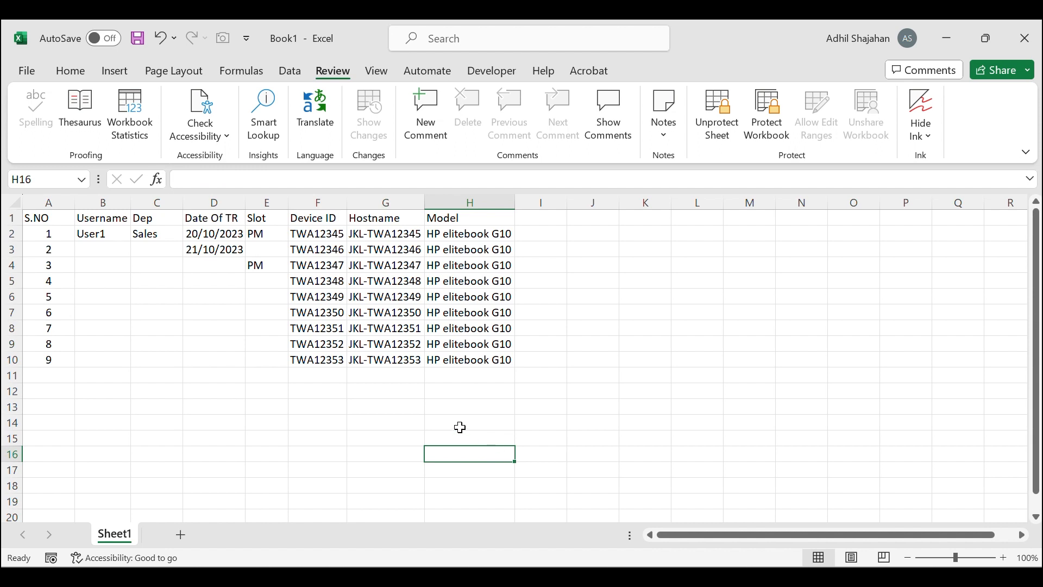